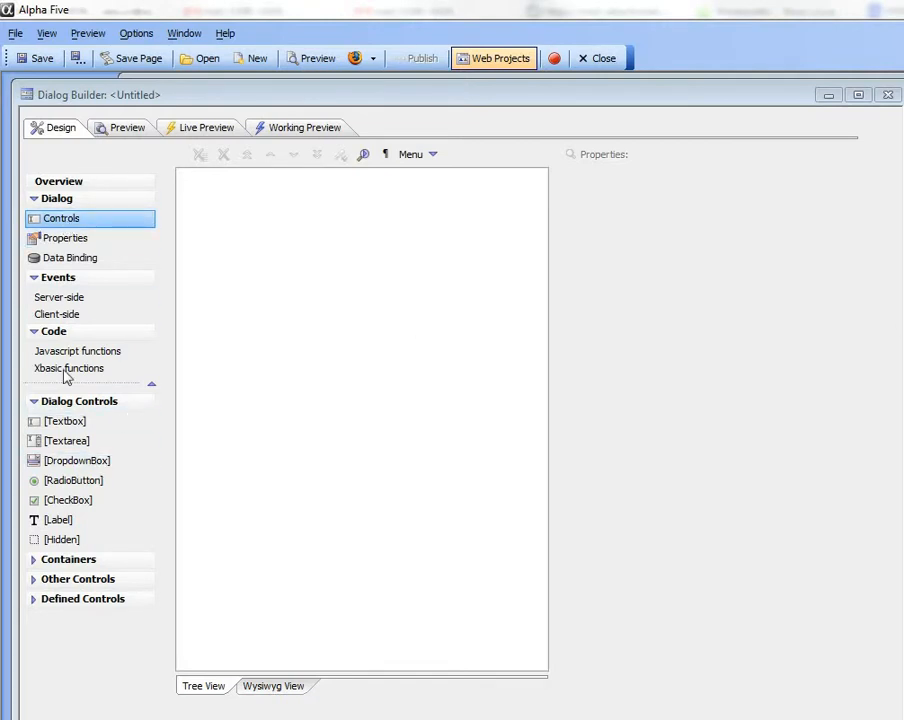
- Create textboxes customer id, first name, last name, company, address, city, state and zip together, and check them in Working Preview
double_click(74, 424)
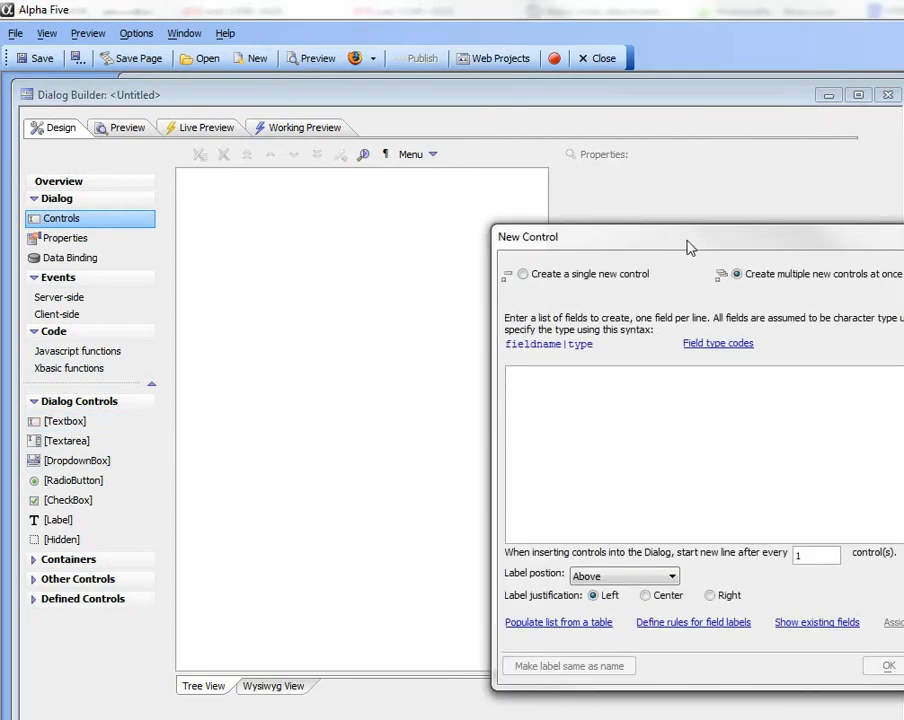
drag(680, 244, 408, 172)
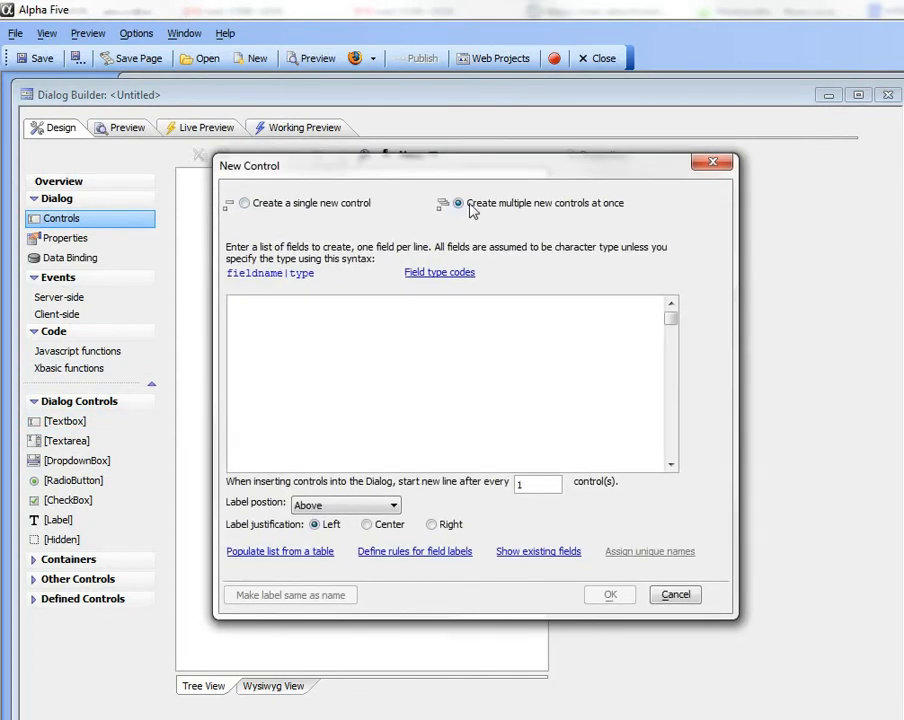
right_click(333, 307)
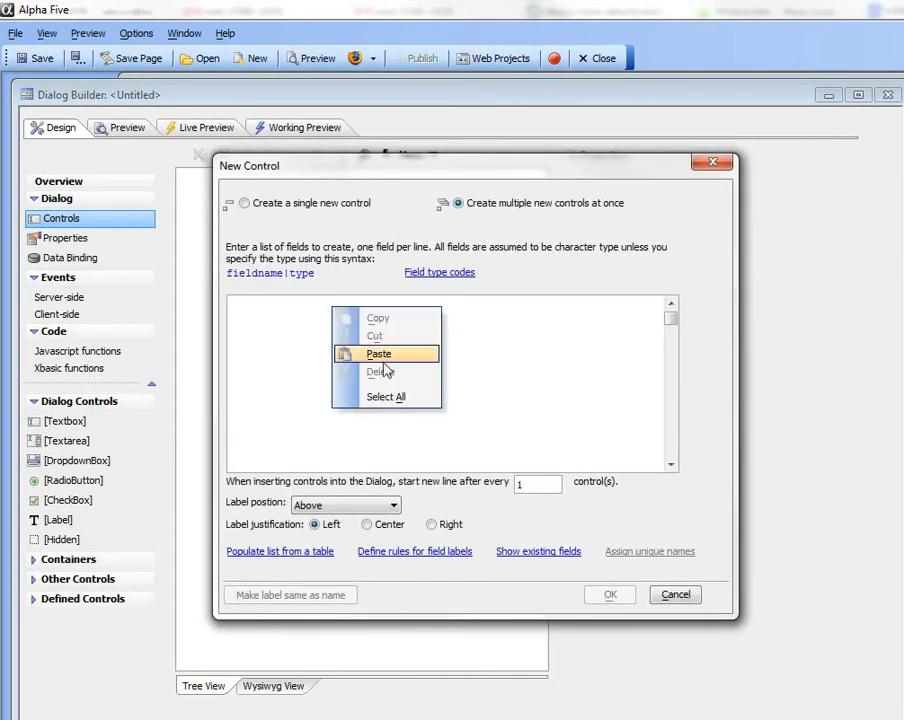
click(376, 354)
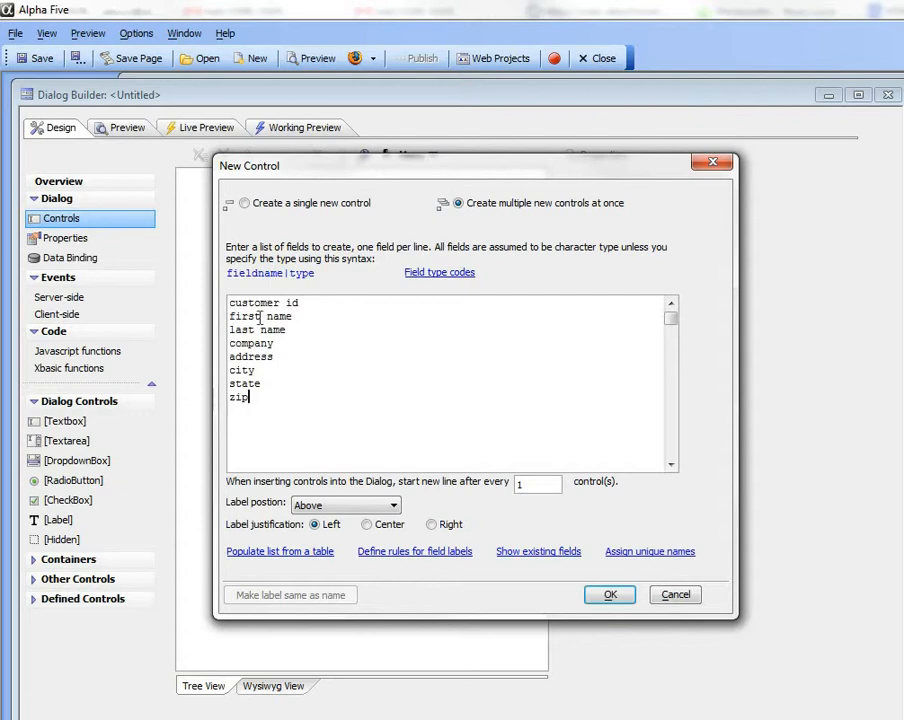
click(609, 595)
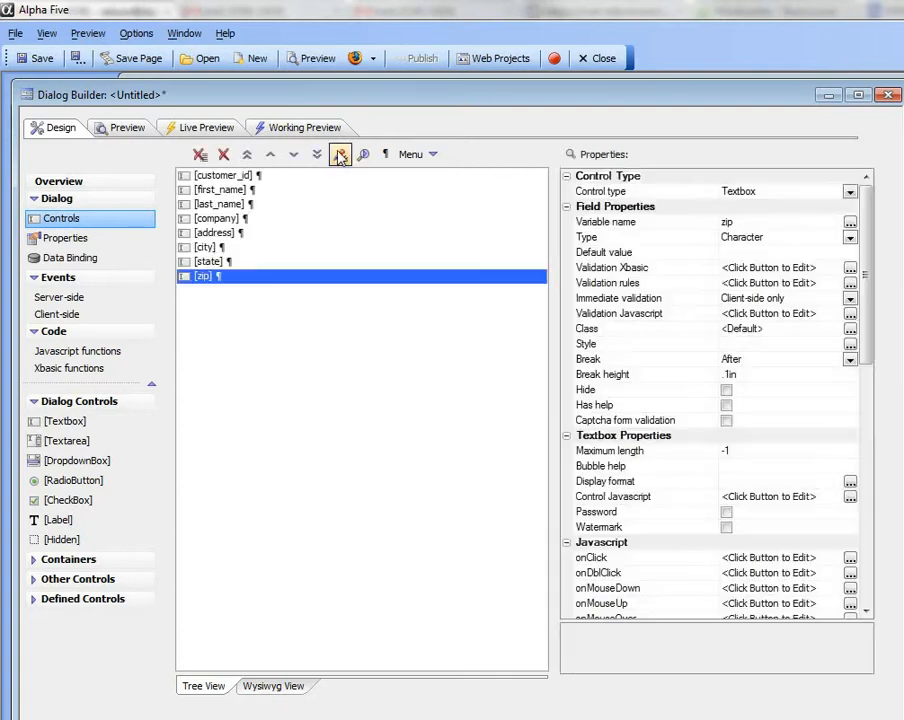
click(315, 128)
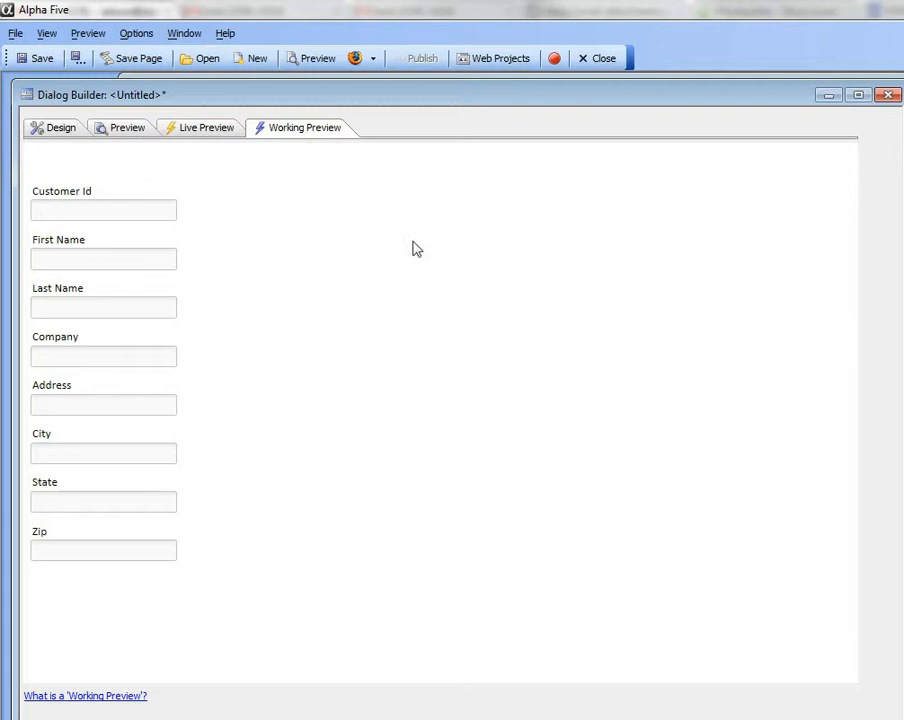
click(52, 132)
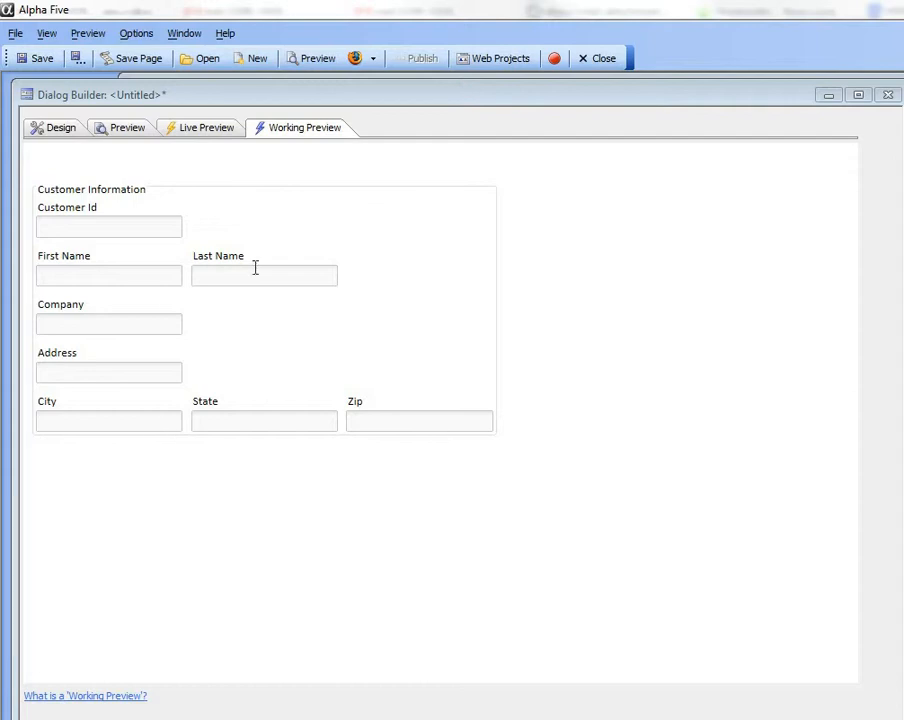
- Save the dialog component as CustomerDialog in the Default project and check the framed form in Working Preview
click(52, 129)
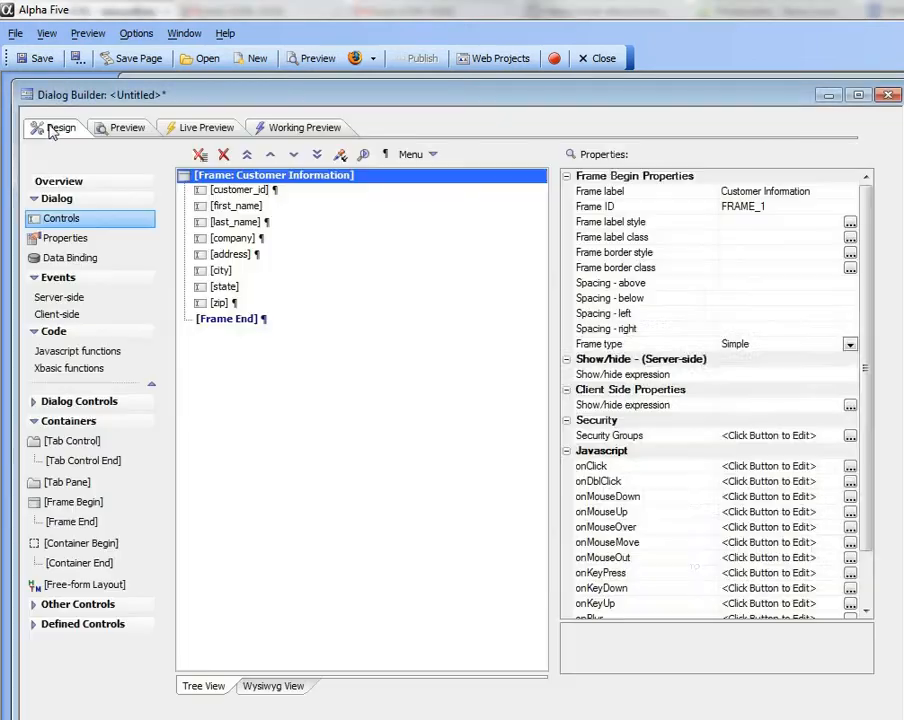
click(40, 59)
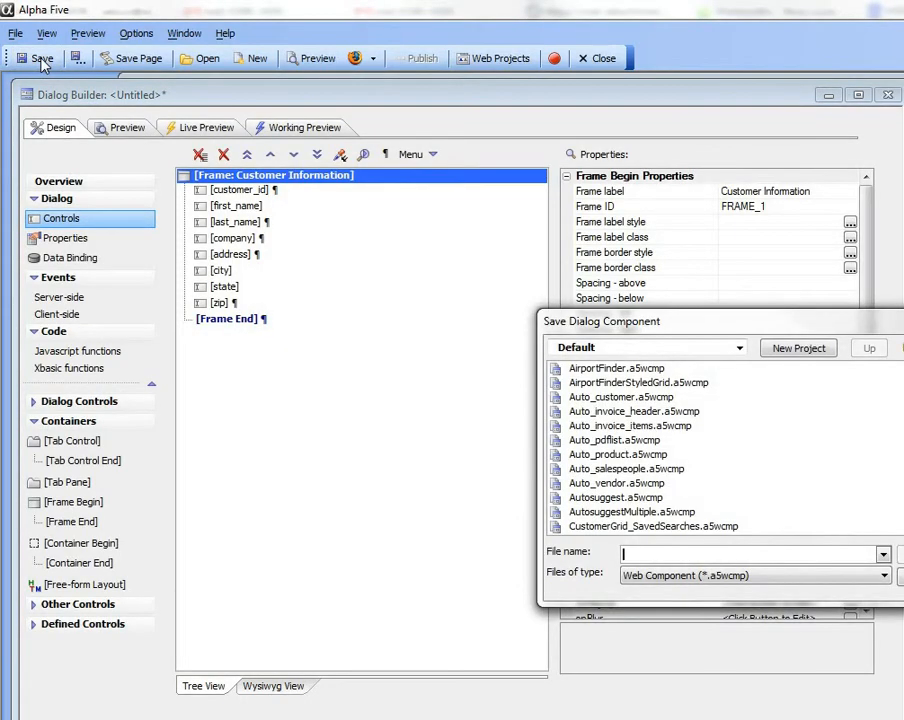
text(Custom)
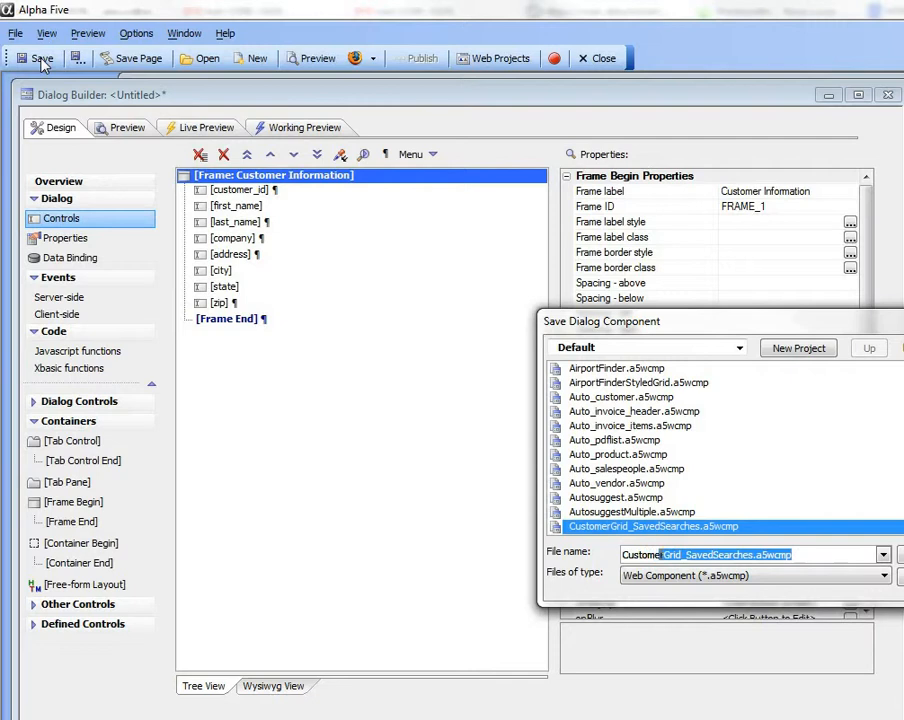
text(erDialog)
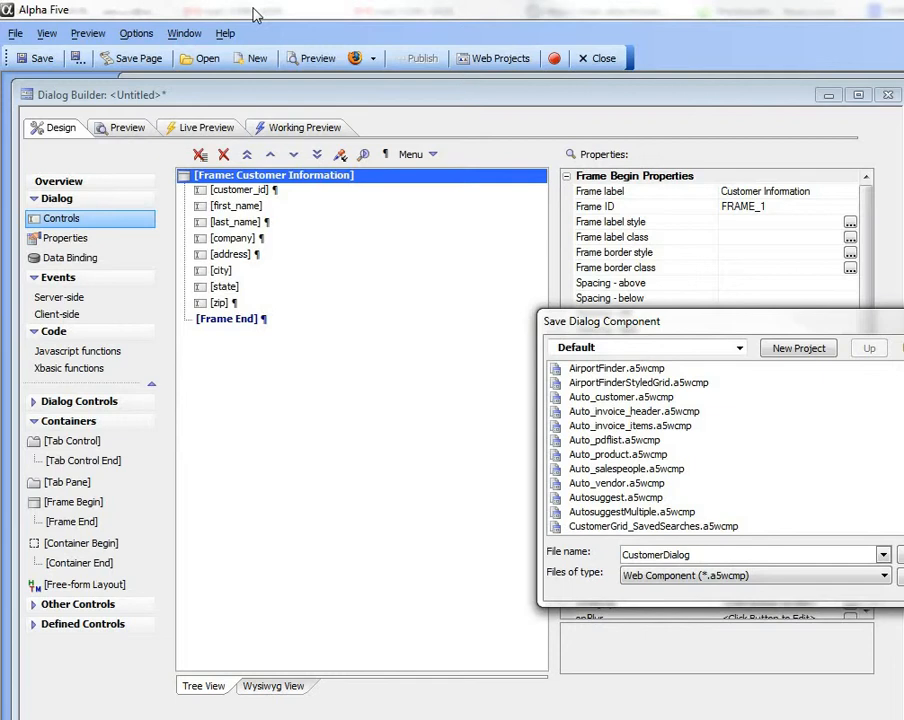
drag(644, 316, 335, 205)
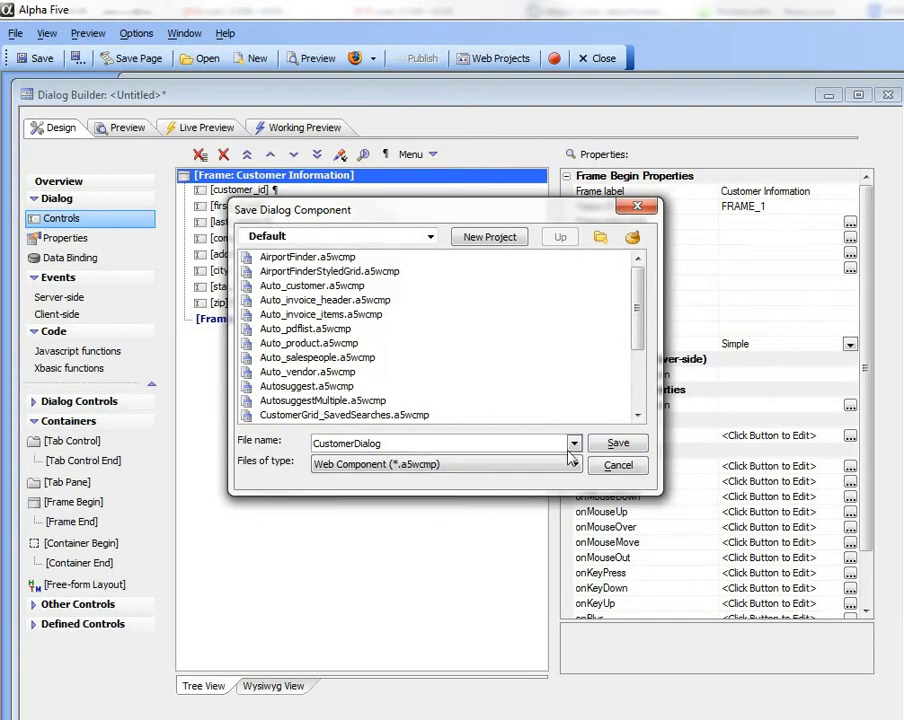
click(614, 444)
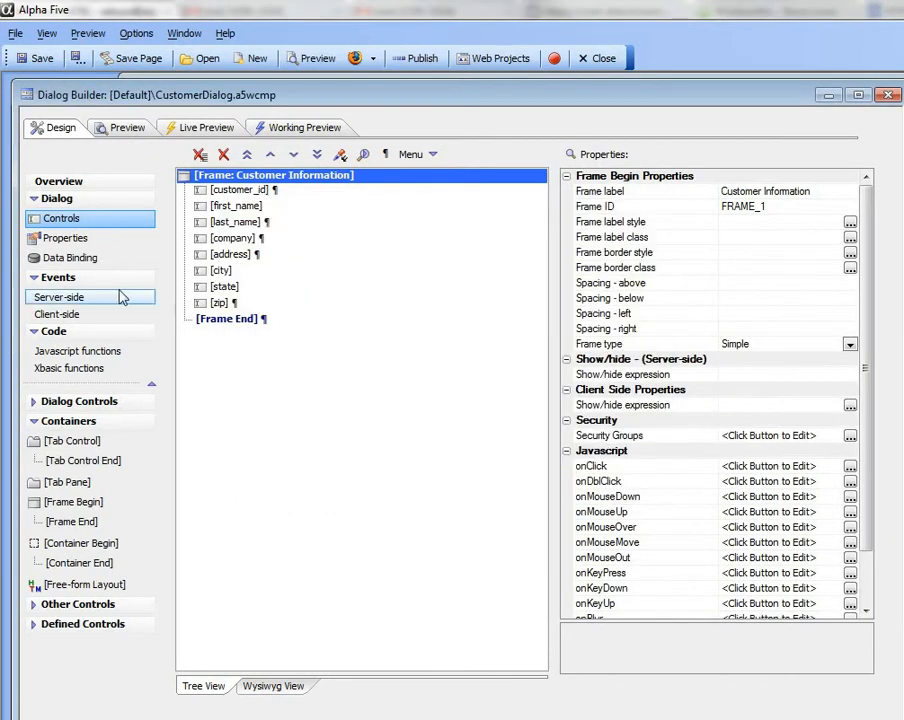
click(302, 127)
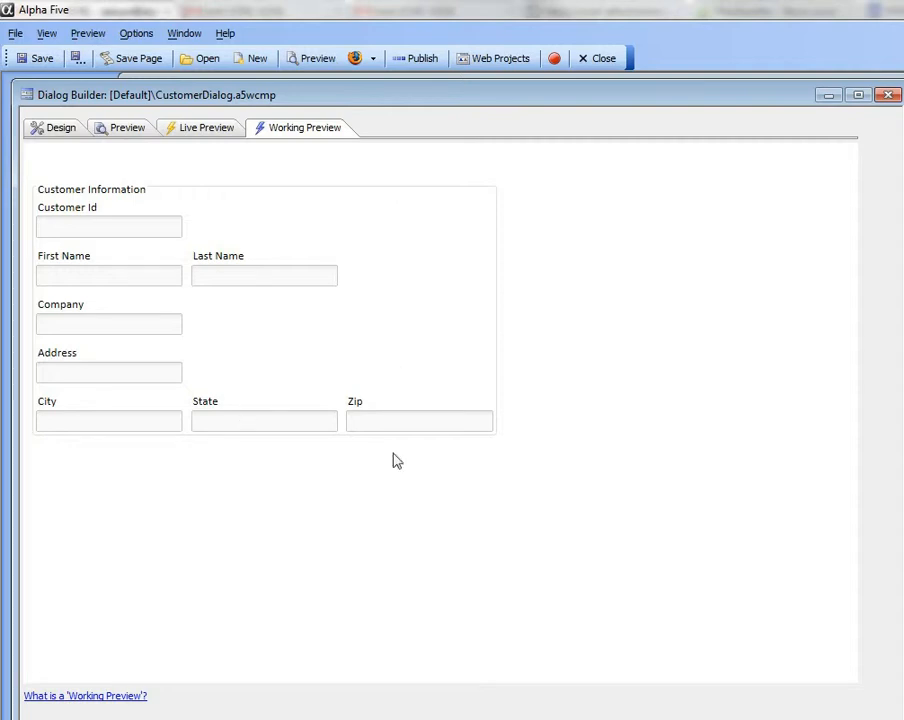
click(55, 131)
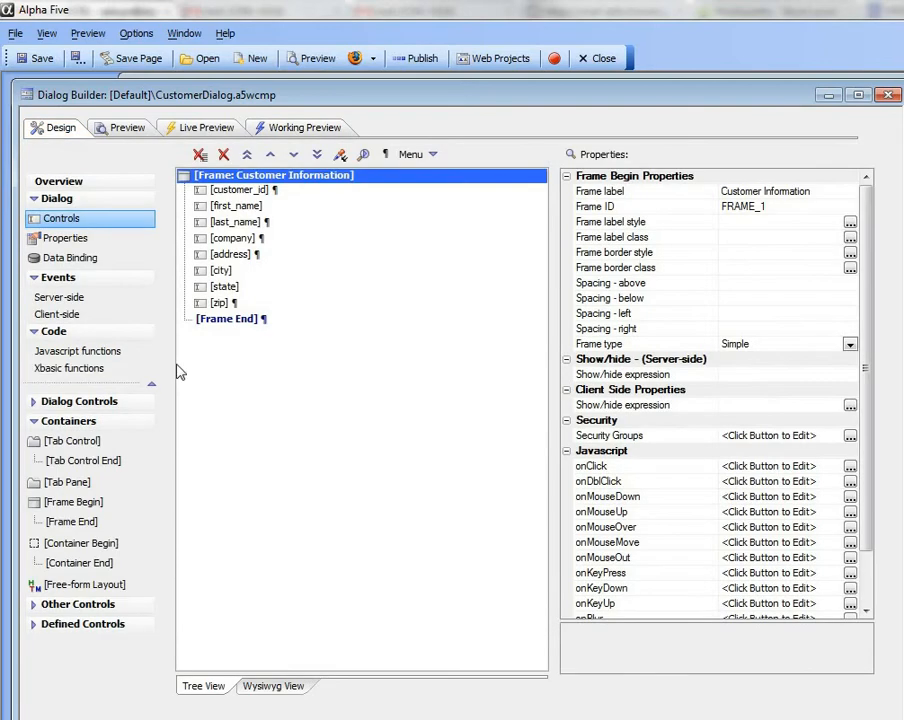
- Open the dialog's Data Binding page and read the explanations of the create-new-tables and bind-to-existing-tables commands
click(64, 262)
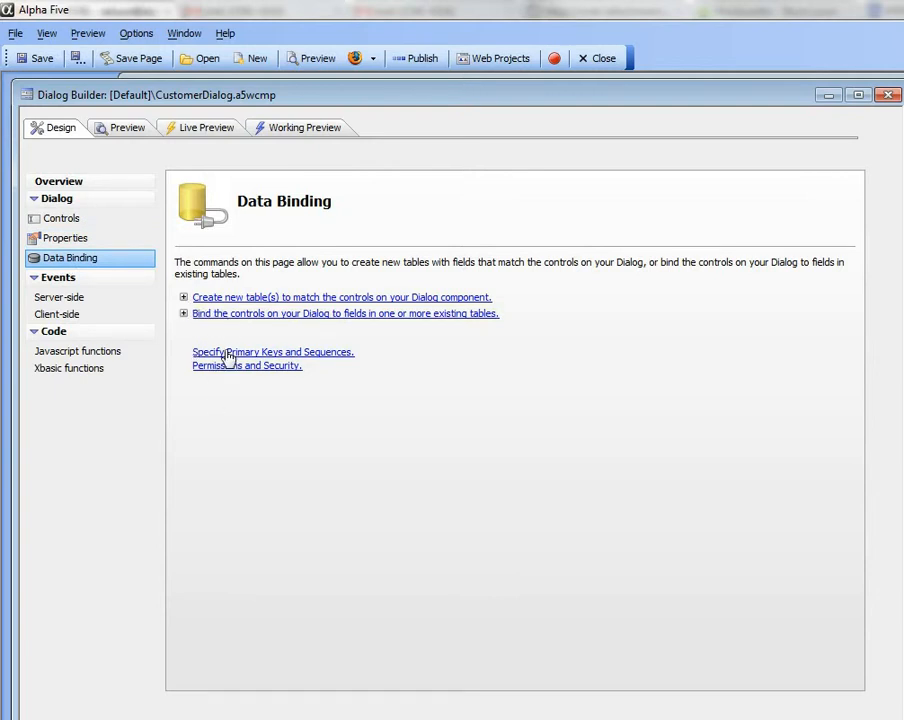
click(184, 297)
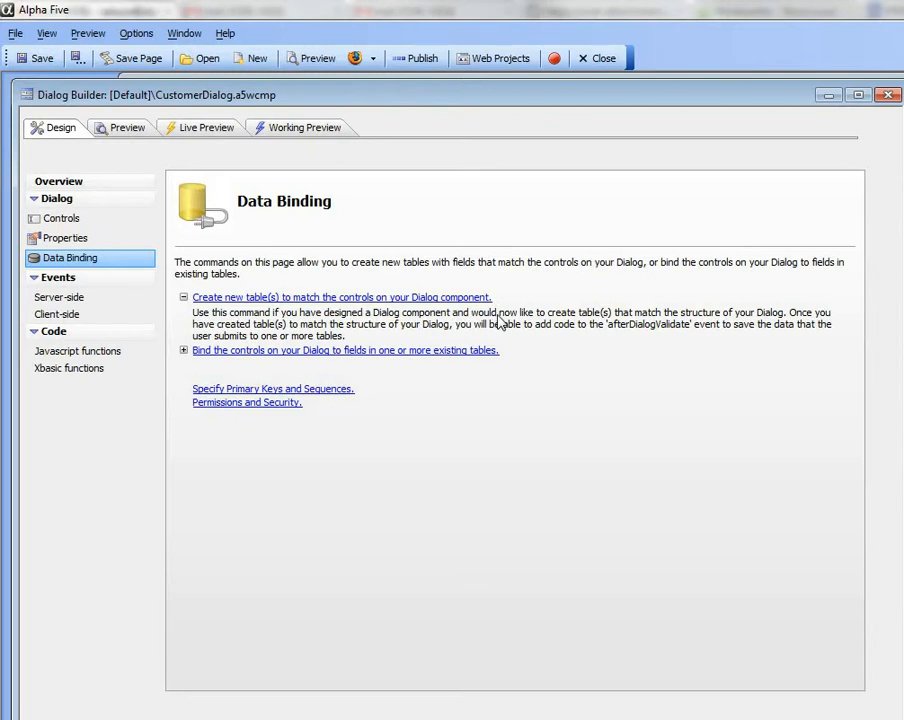
click(183, 351)
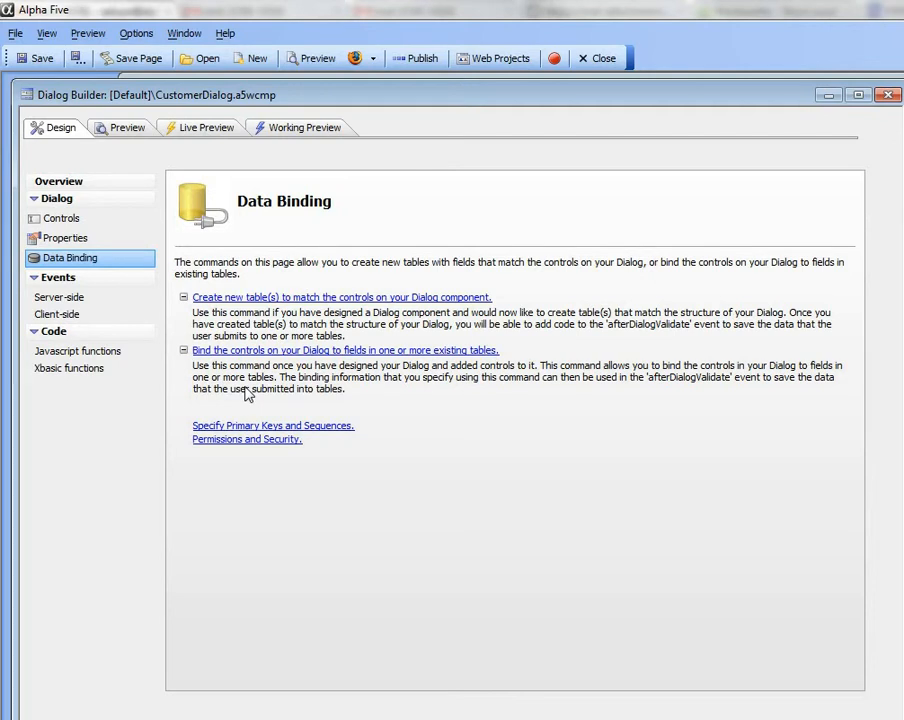
click(183, 351)
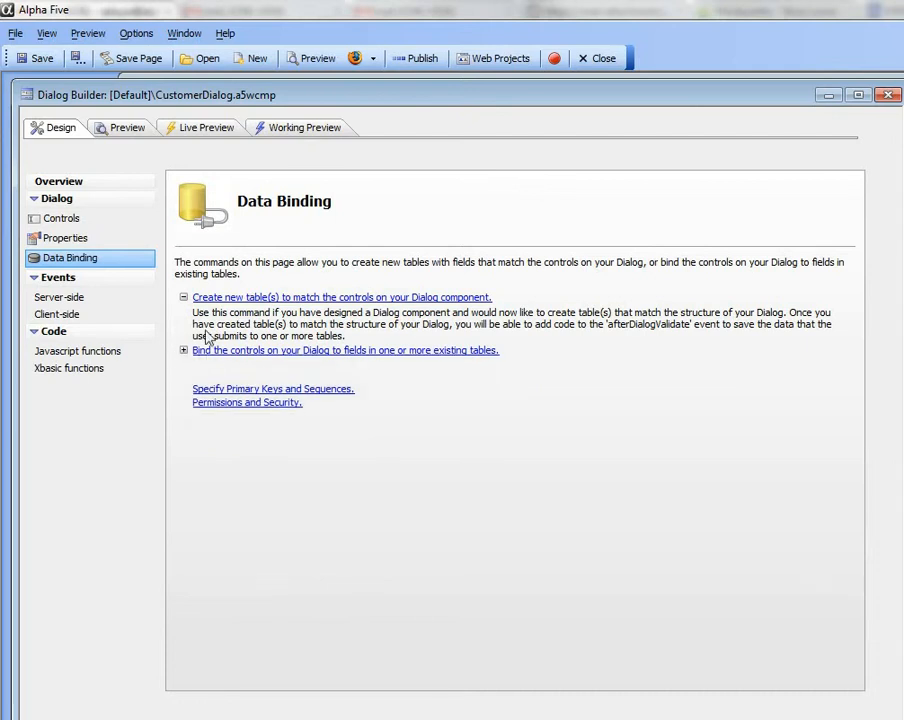
click(183, 297)
- Start creating new tables to match the dialog controls and add a top-level table alias named customerInformation
click(231, 300)
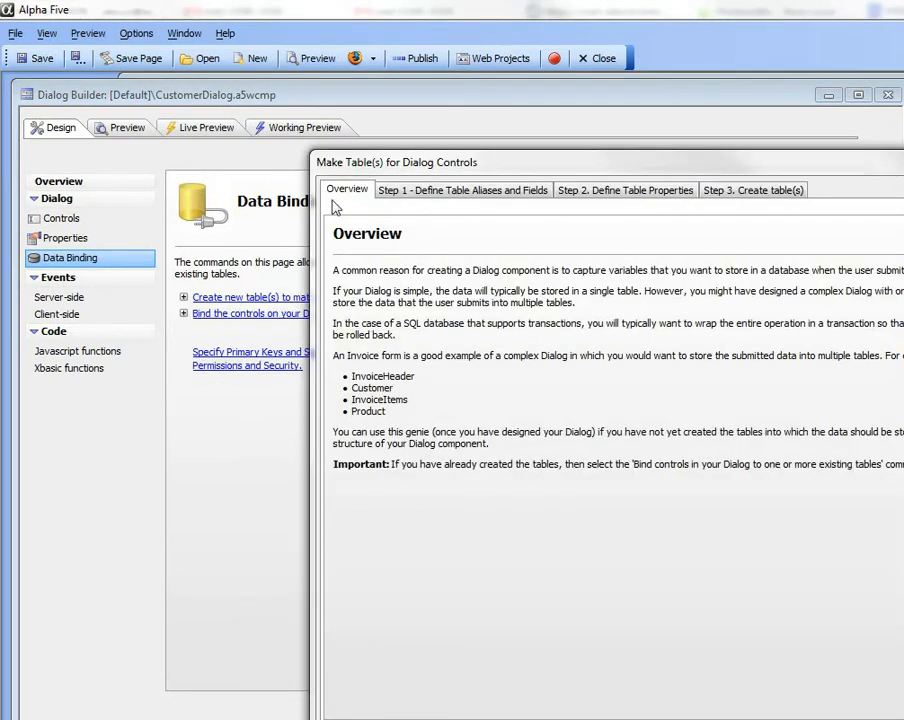
drag(472, 162, 183, 123)
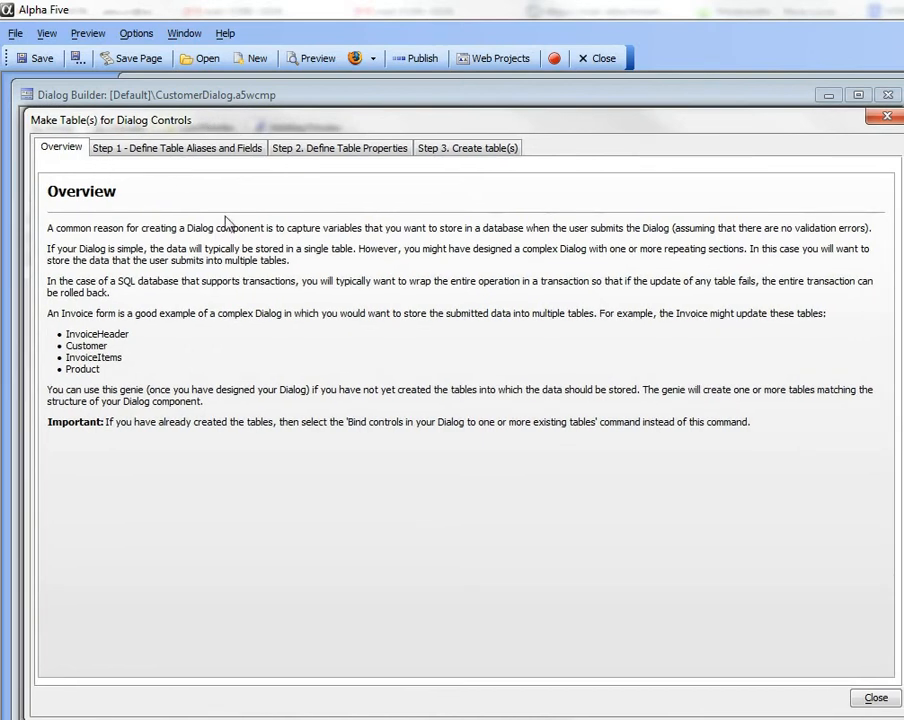
click(169, 152)
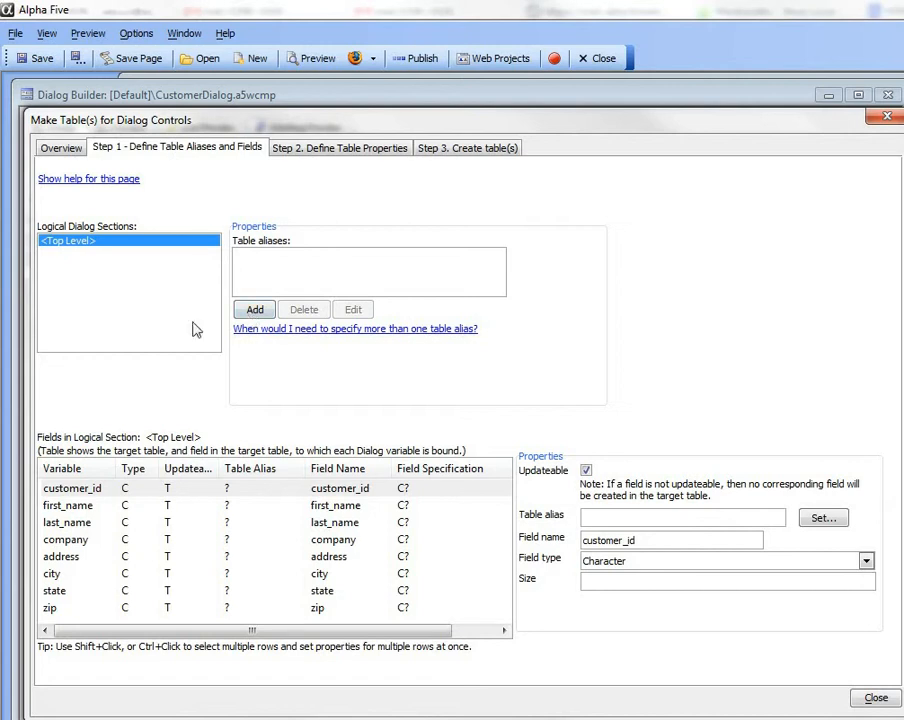
click(251, 315)
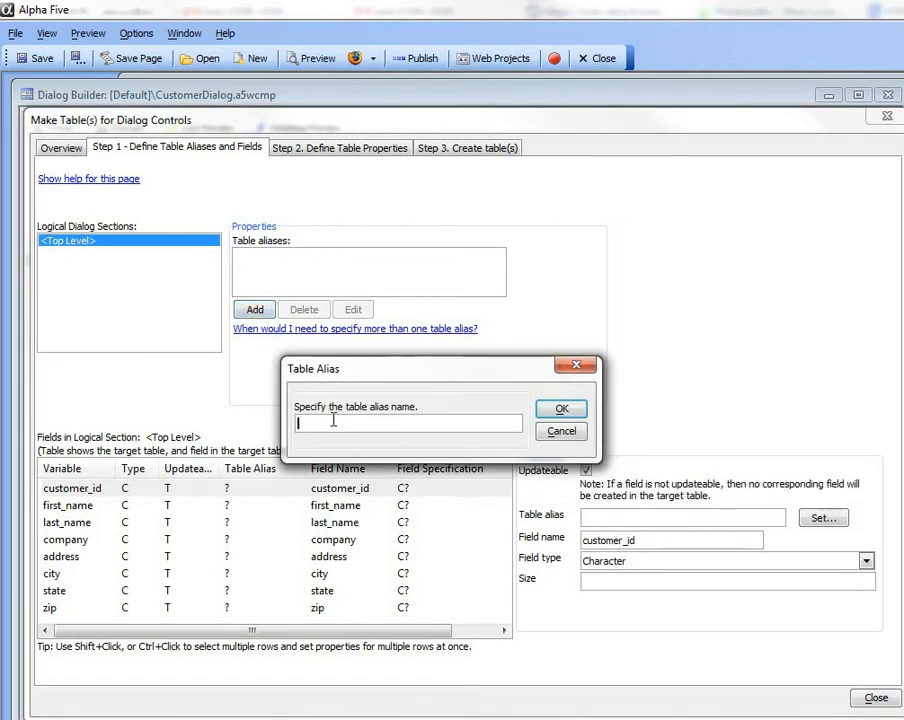
text(customerInformation)
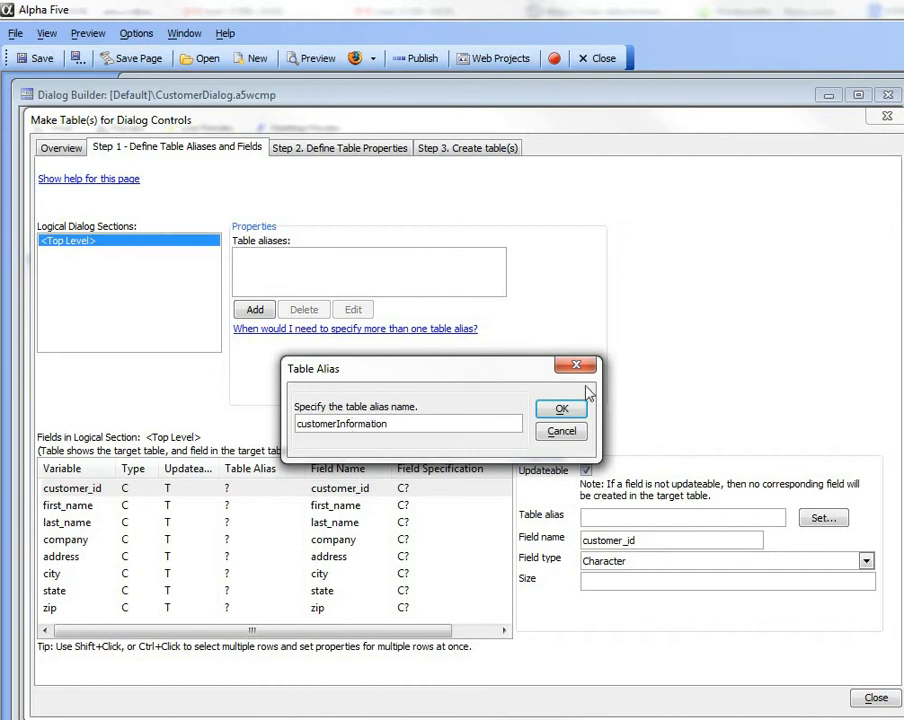
click(560, 408)
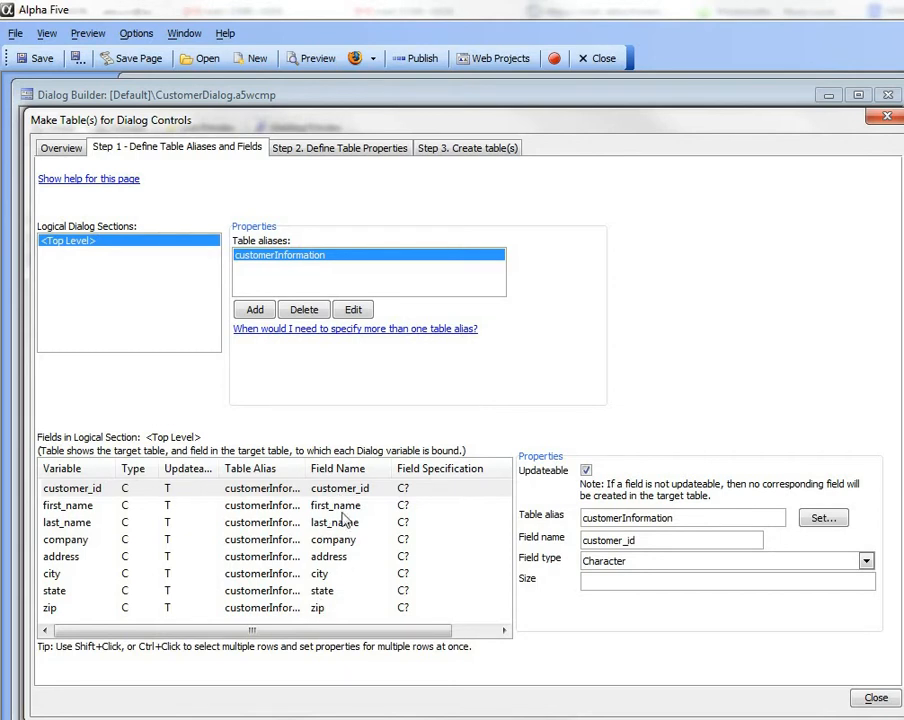
- Set the field size of customer_id to 10 and of first_name, last_name, company, address and city to 30
click(619, 582)
text(10)
click(352, 507)
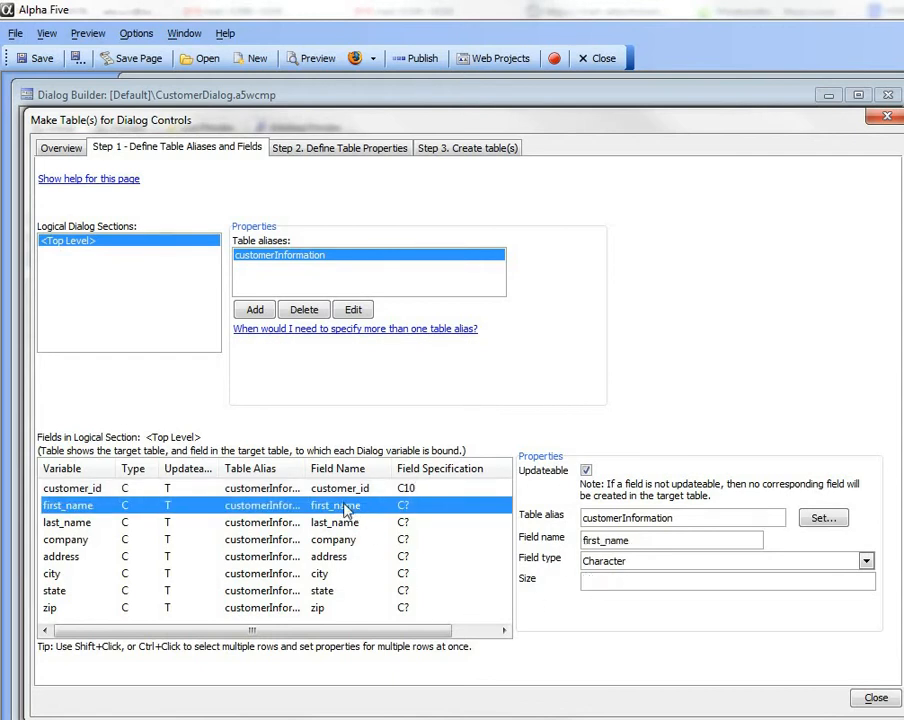
drag(347, 510, 324, 584)
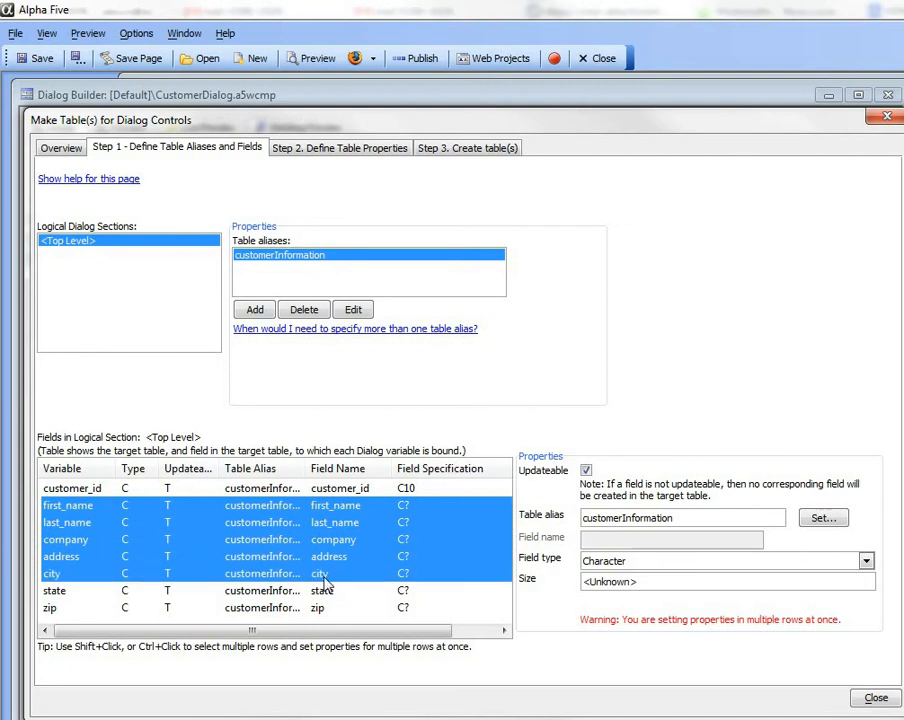
click(643, 581)
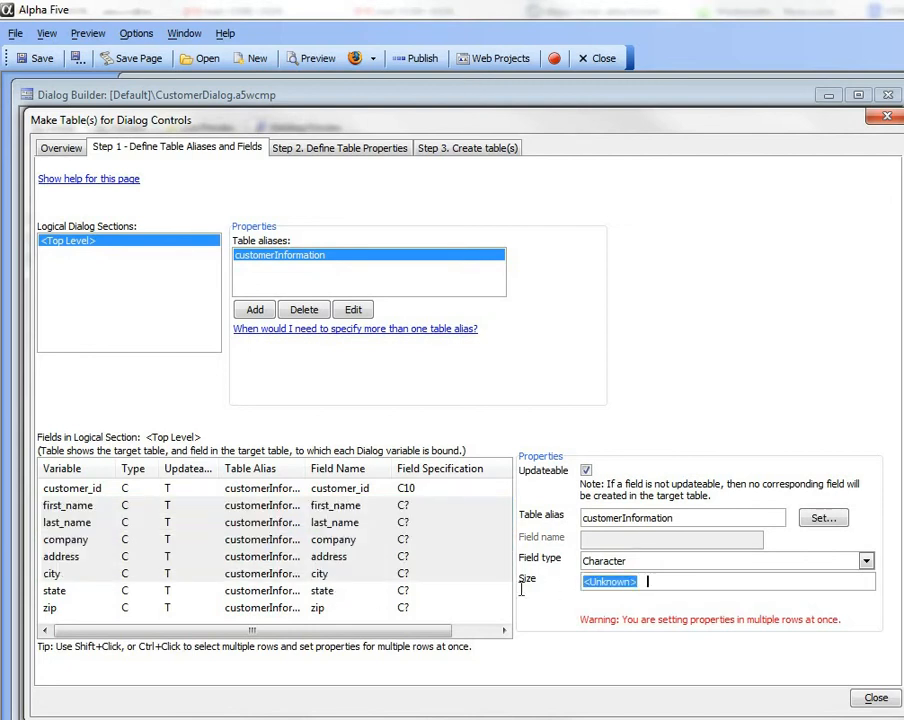
text(30)
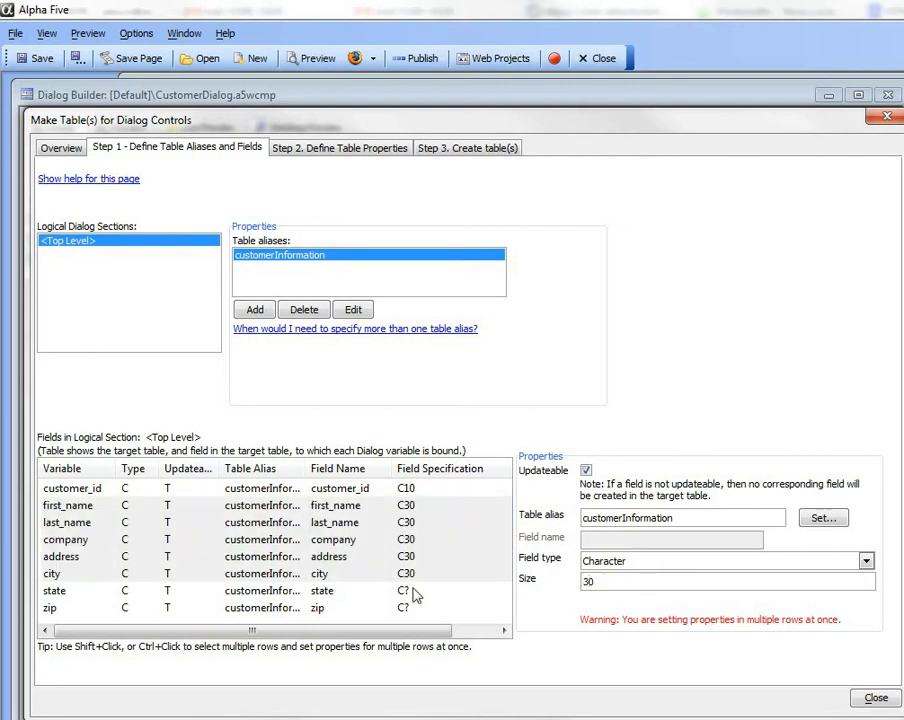
- Set the field size of state to 2 and of zip to 5, and check the upper fields' specifications
click(366, 592)
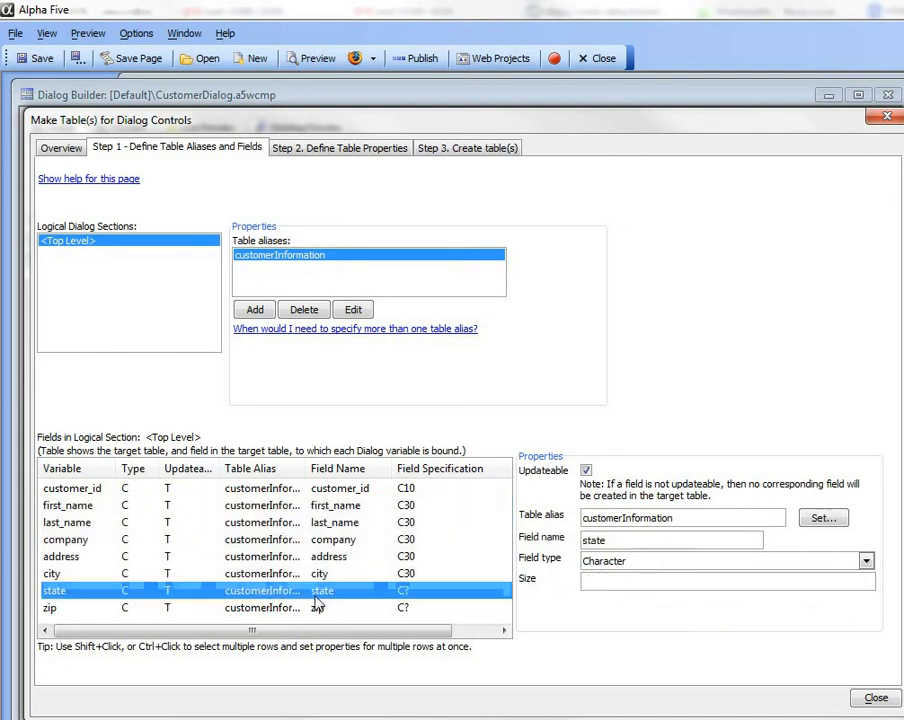
click(627, 585)
text(2)
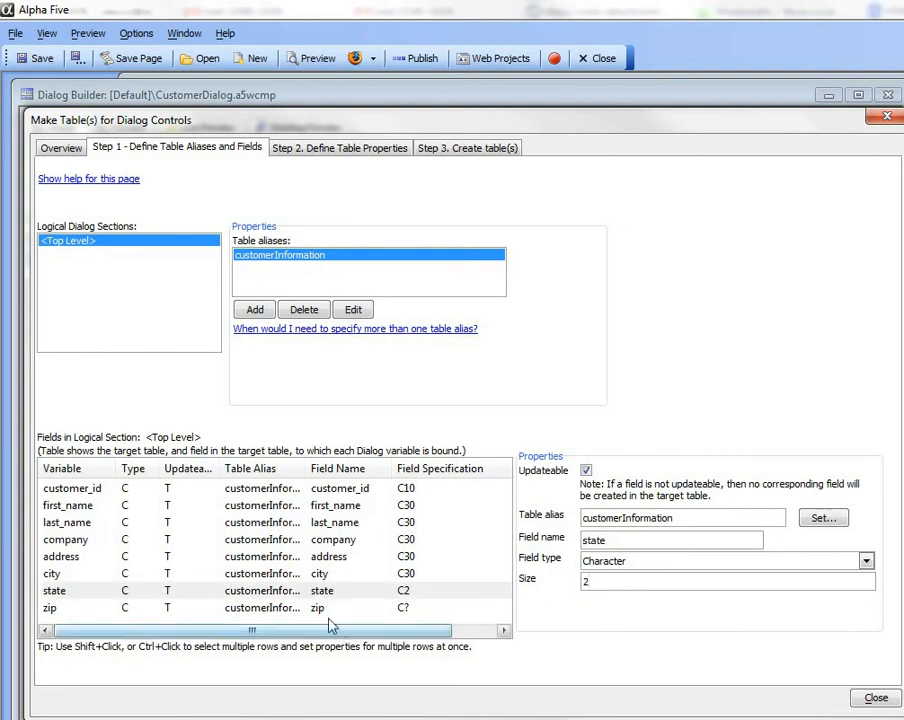
click(325, 608)
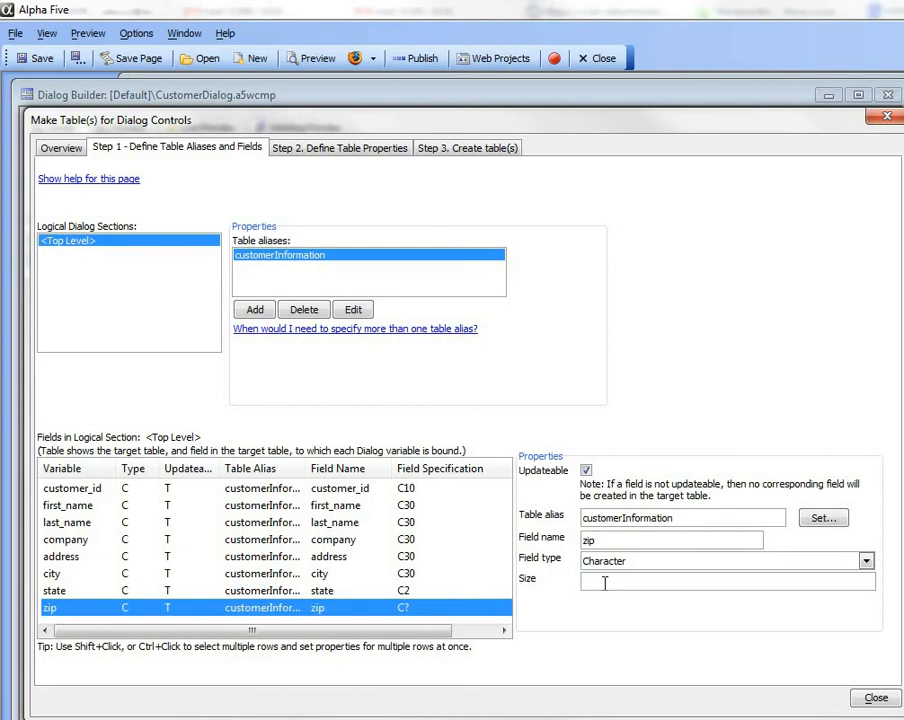
click(602, 583)
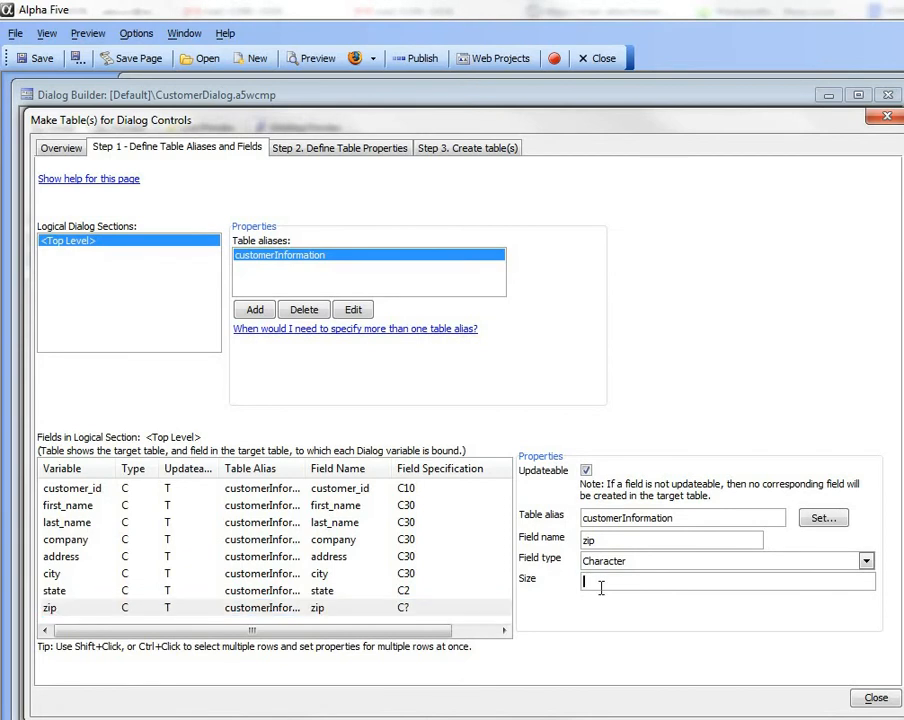
text(5)
click(420, 490)
click(351, 508)
click(344, 523)
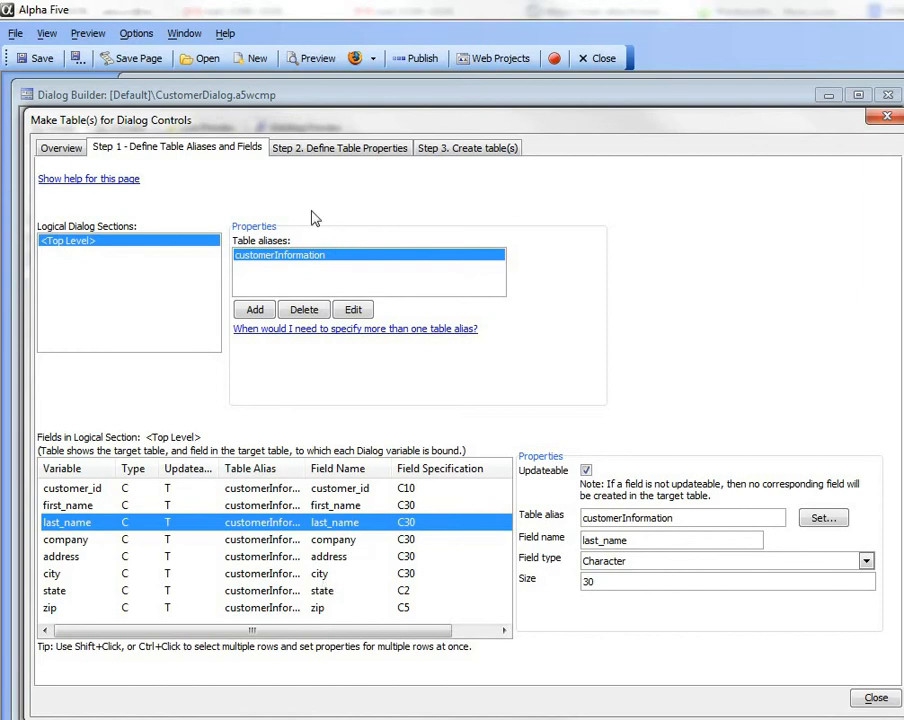
- In the table properties, set the connection string for the SQL tables to the named connection Mysql_DemoDatabase
click(336, 150)
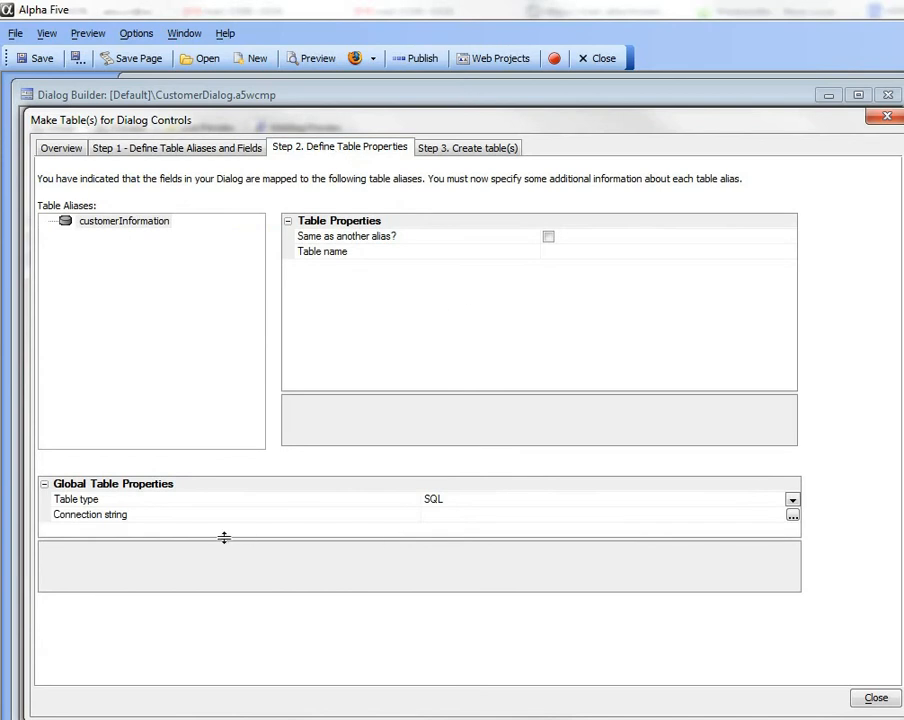
click(185, 503)
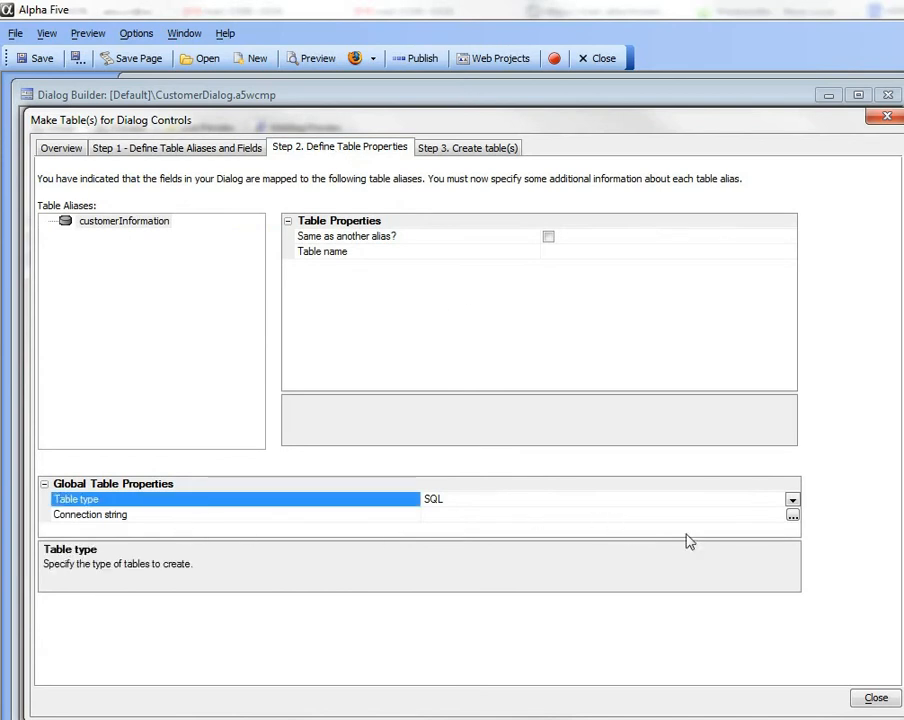
click(793, 517)
click(596, 366)
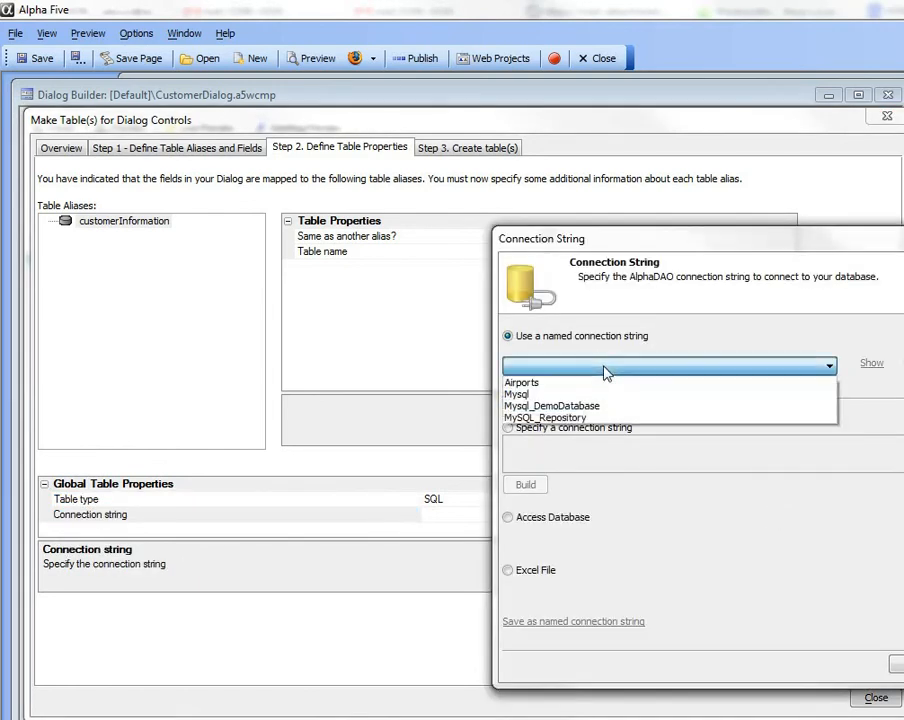
click(552, 405)
drag(591, 240, 314, 206)
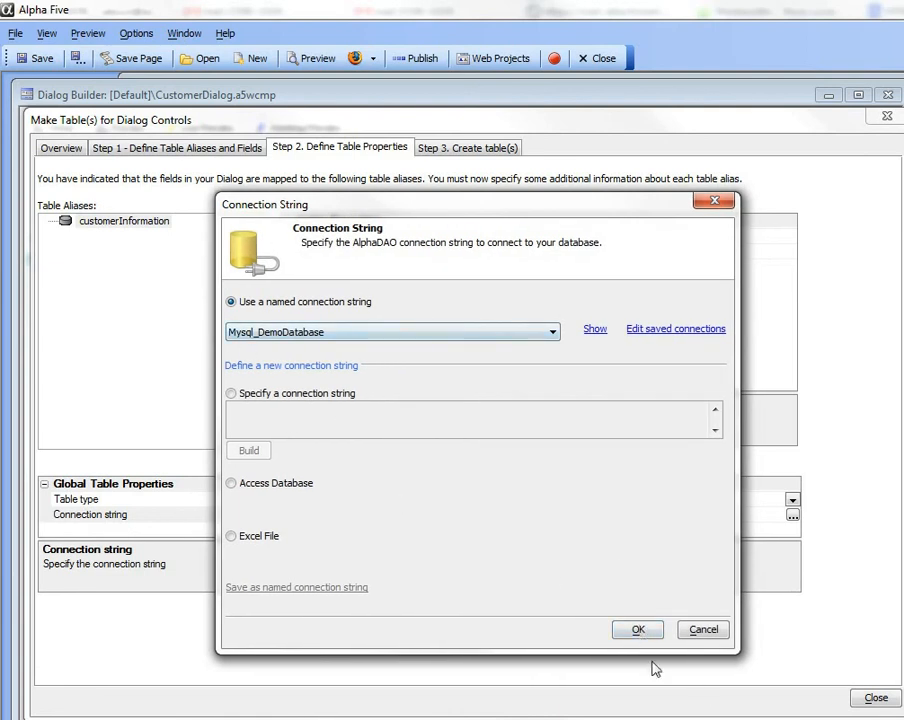
click(638, 630)
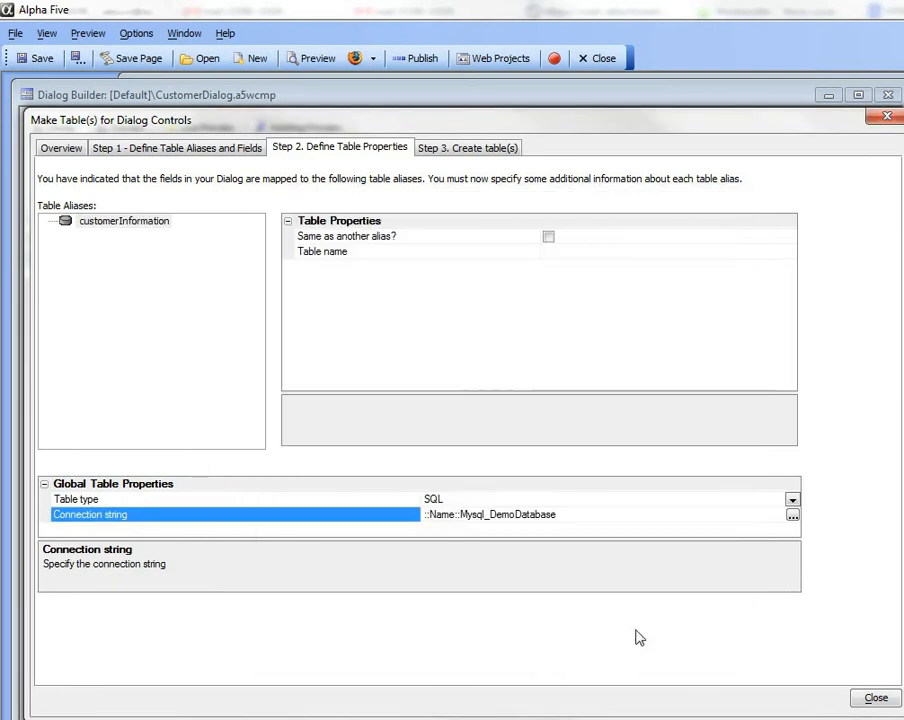
- Name the table for the customerInformation alias customerTable, create it, and dismiss the results
click(520, 256)
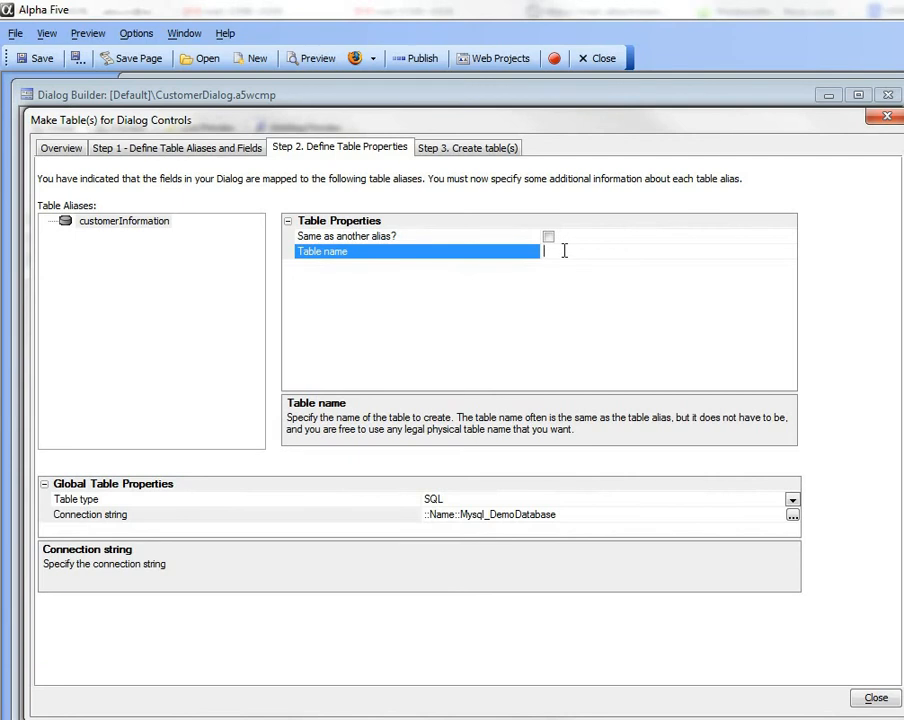
click(462, 150)
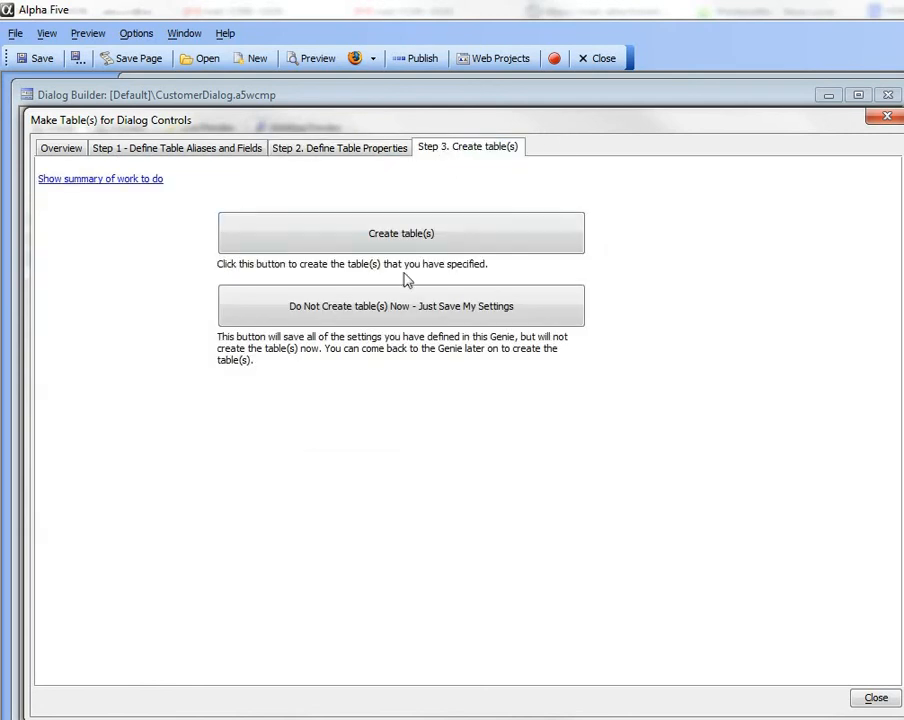
click(372, 238)
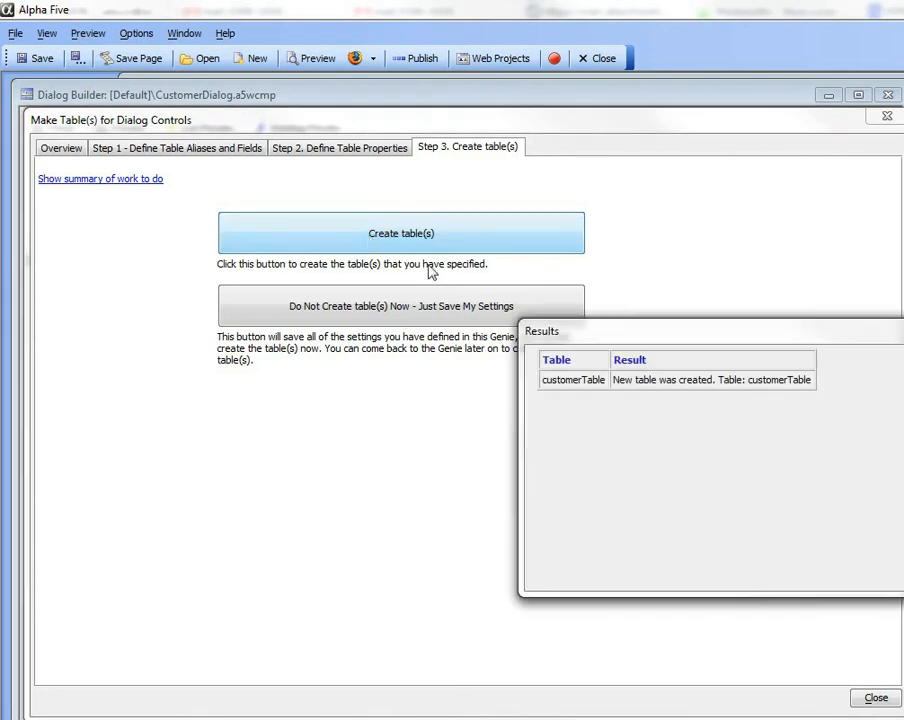
drag(642, 336, 297, 282)
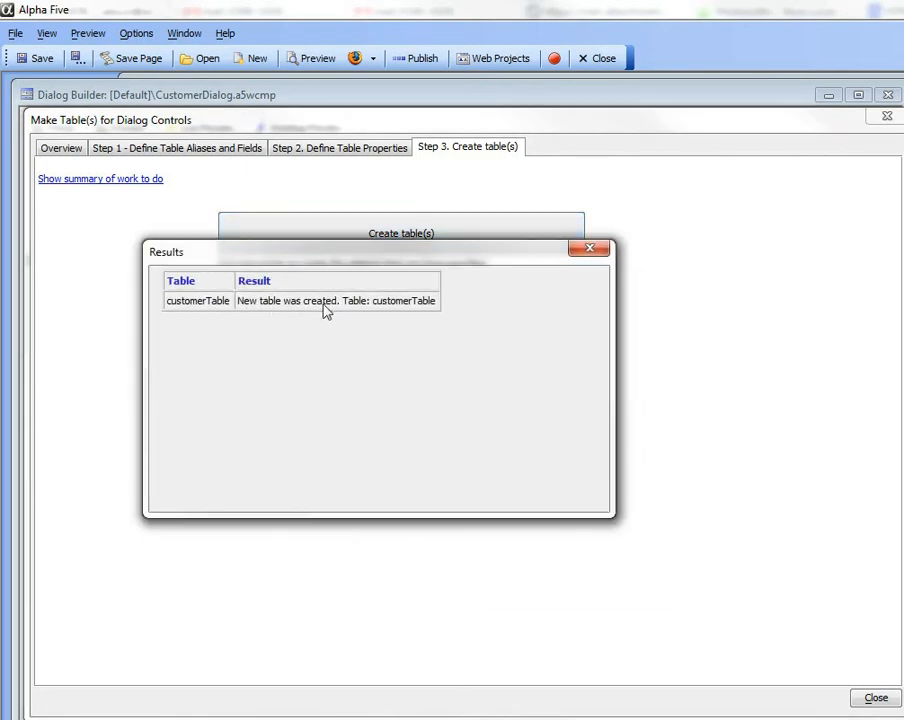
click(593, 252)
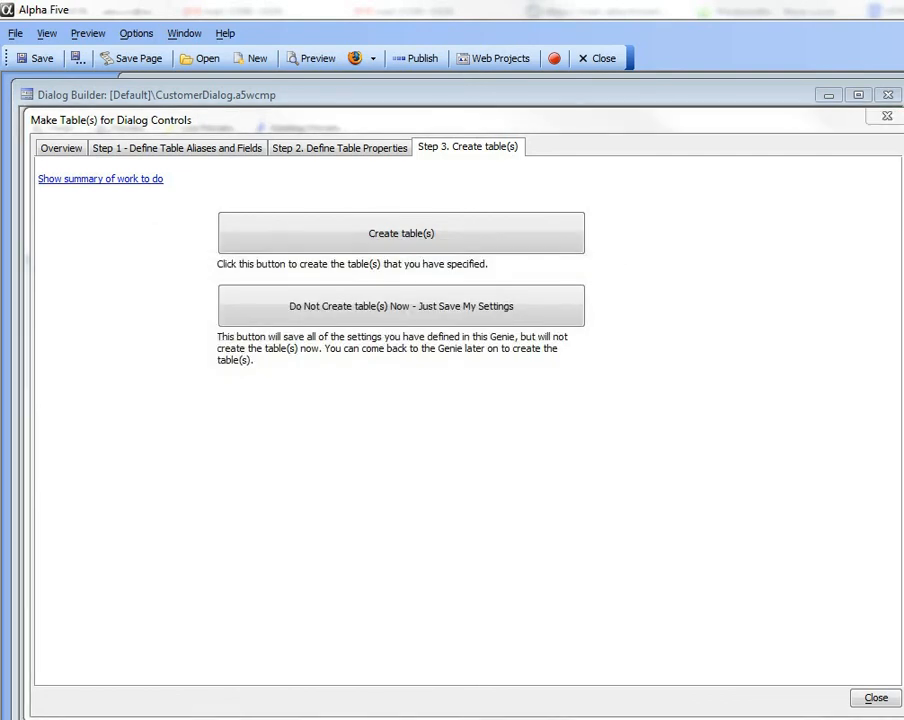
- Switch to Navicat Premium and refresh the documentation connection's list of databases
drag(900, 153, 247, 93)
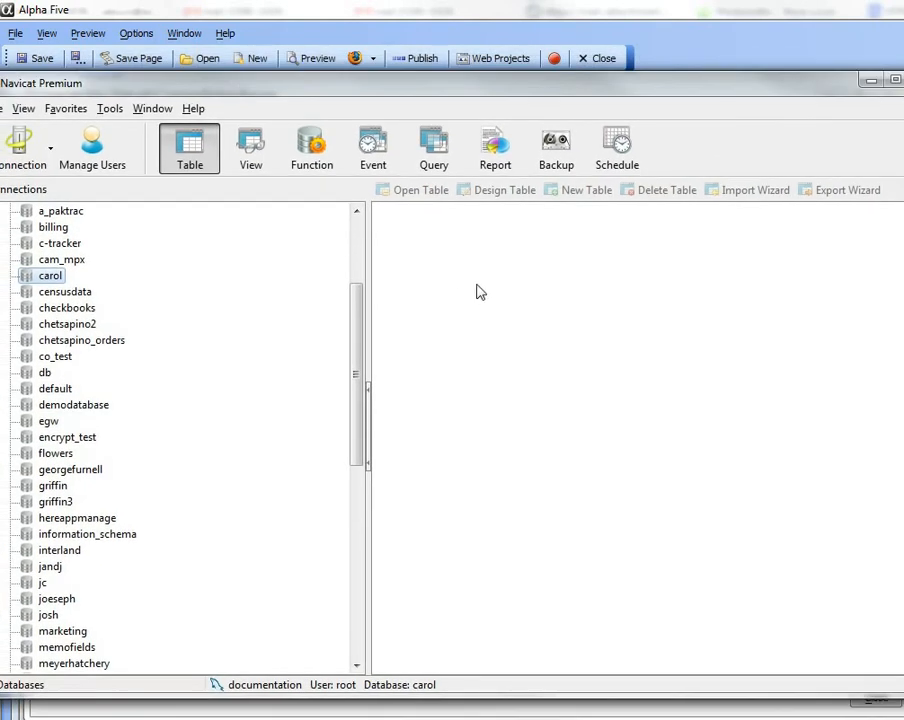
right_click(484, 296)
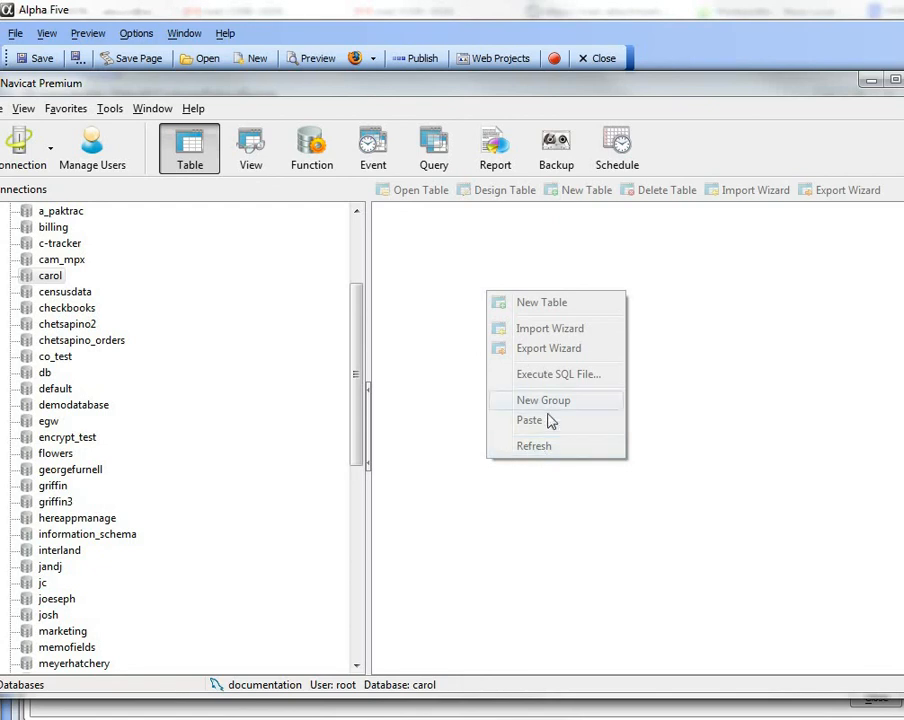
click(474, 407)
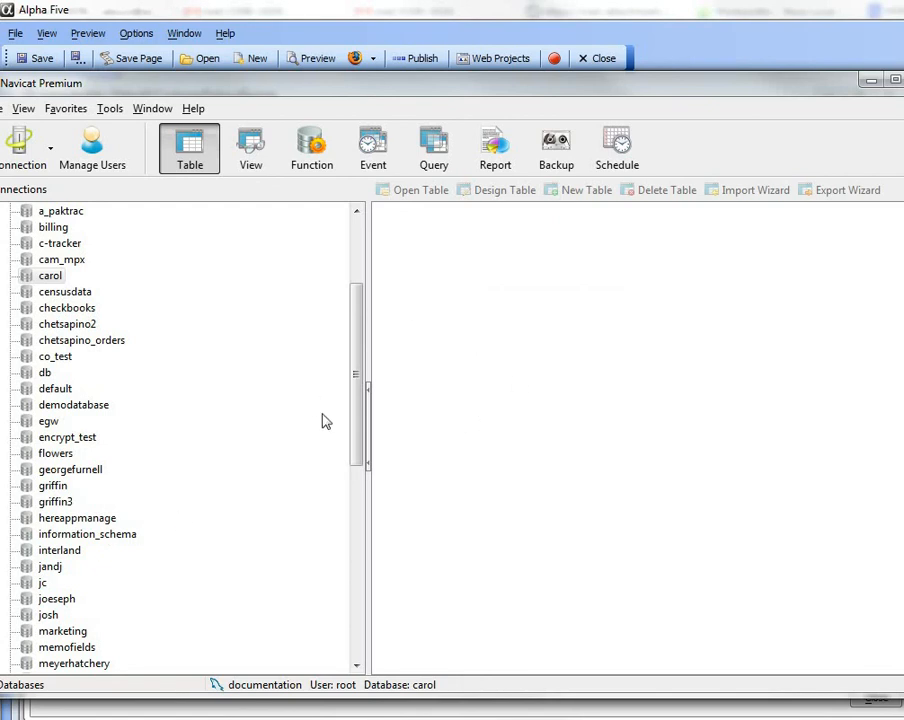
scroll(345, 412, up, 1)
drag(358, 410, 362, 311)
right_click(48, 210)
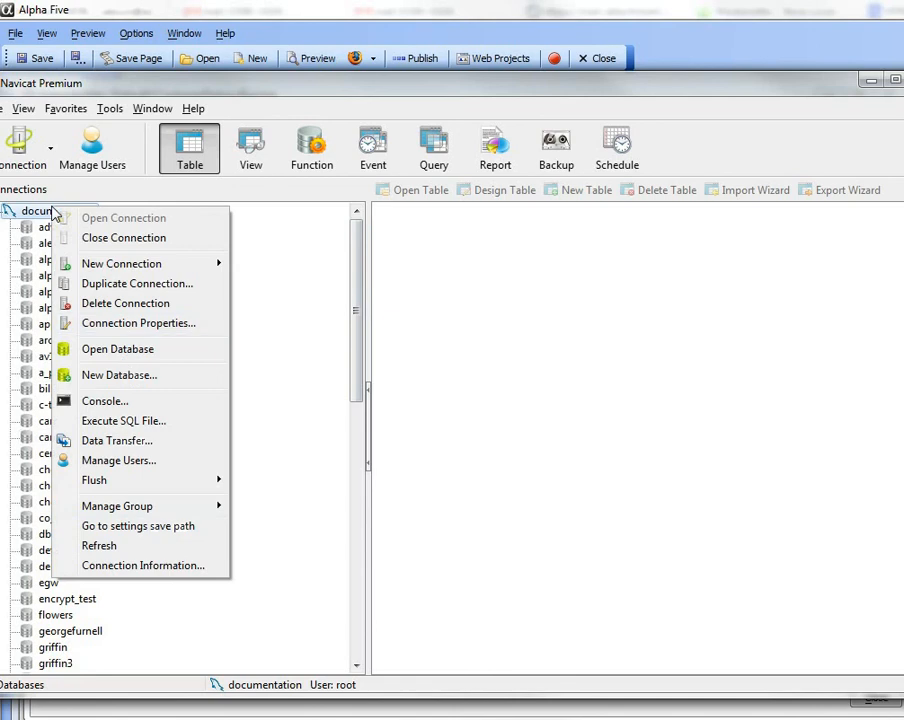
click(116, 547)
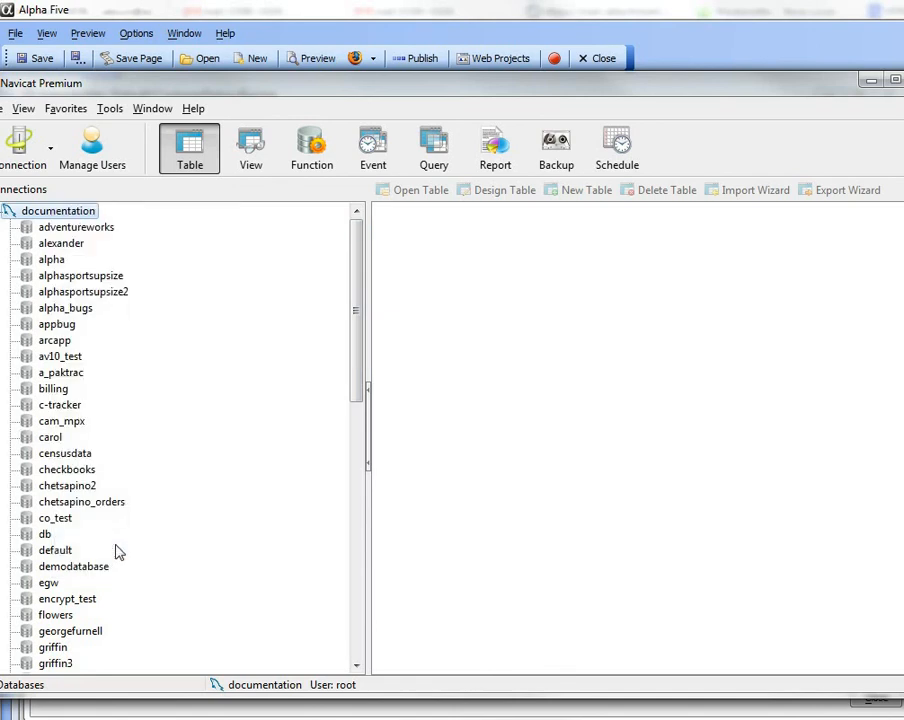
- Open customertable in demodatabase, examine its columns, and close the table
double_click(80, 568)
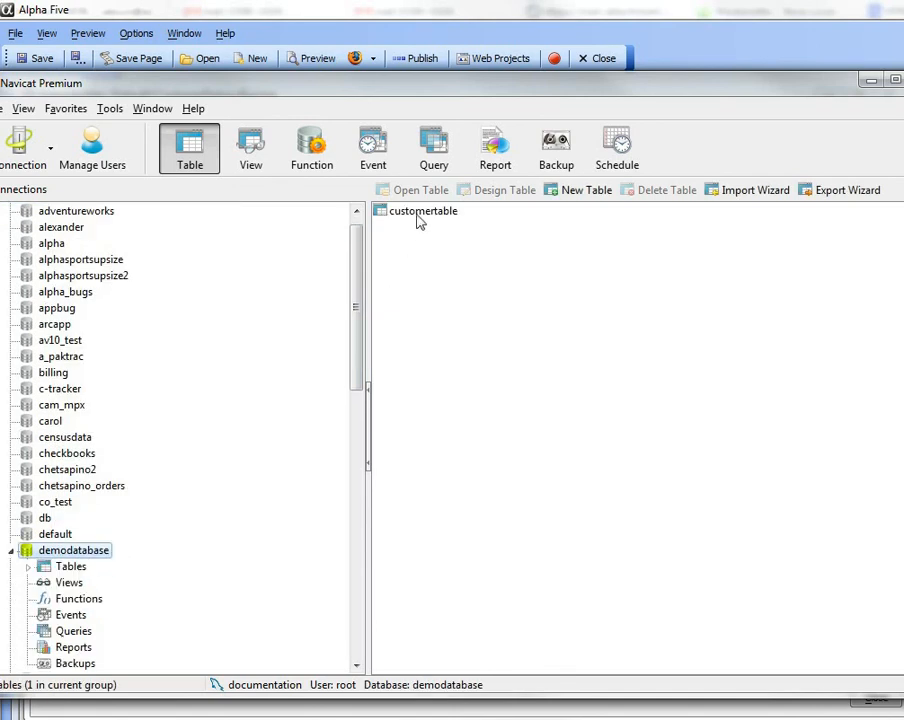
double_click(420, 213)
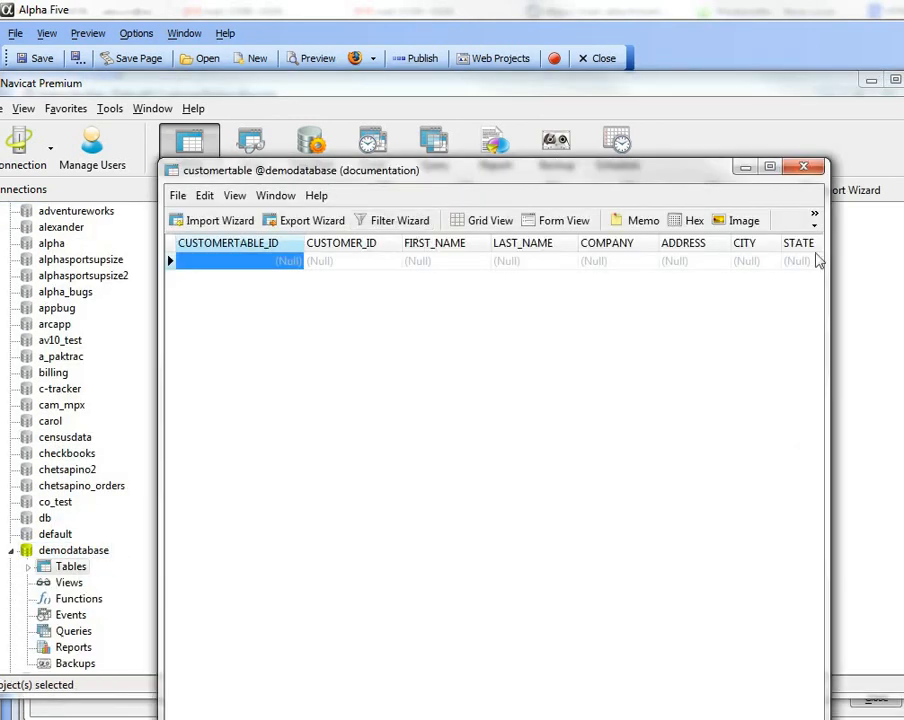
click(806, 170)
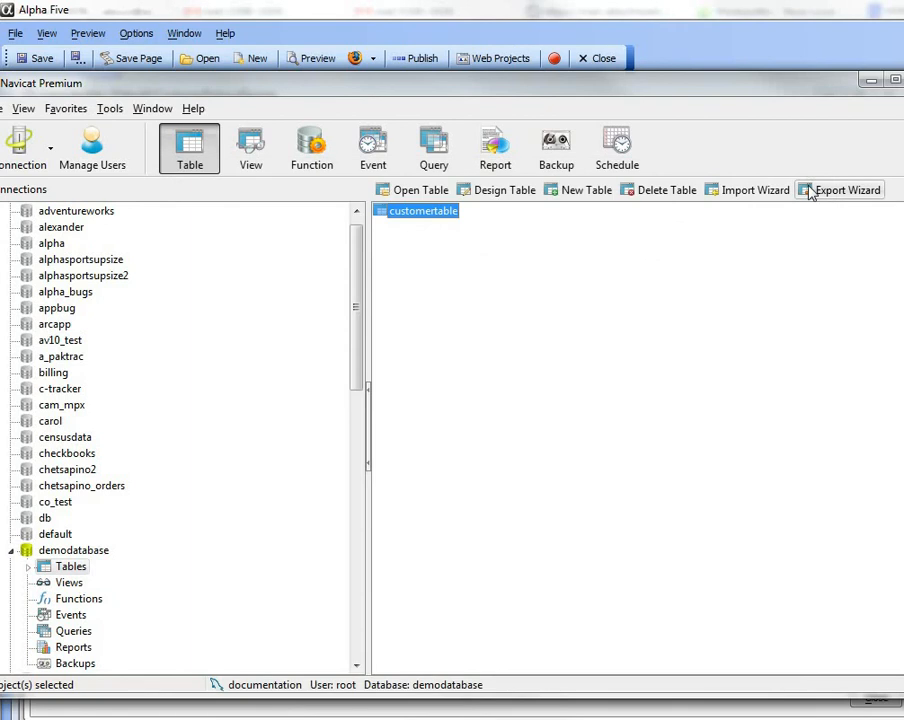